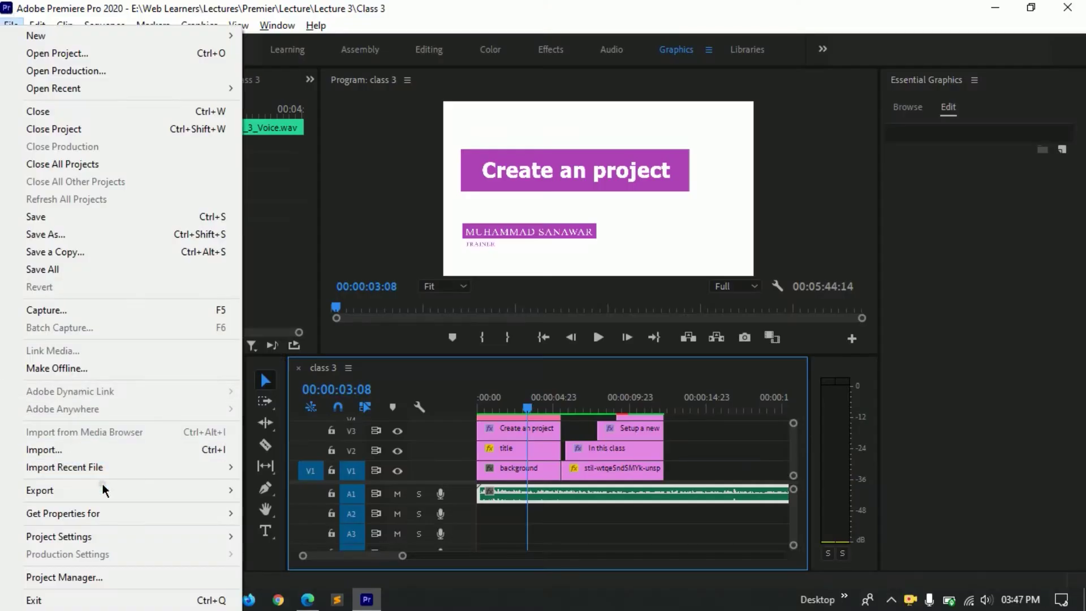
- Search Google for 'how to convert low video to high quality vi'
click(305, 298)
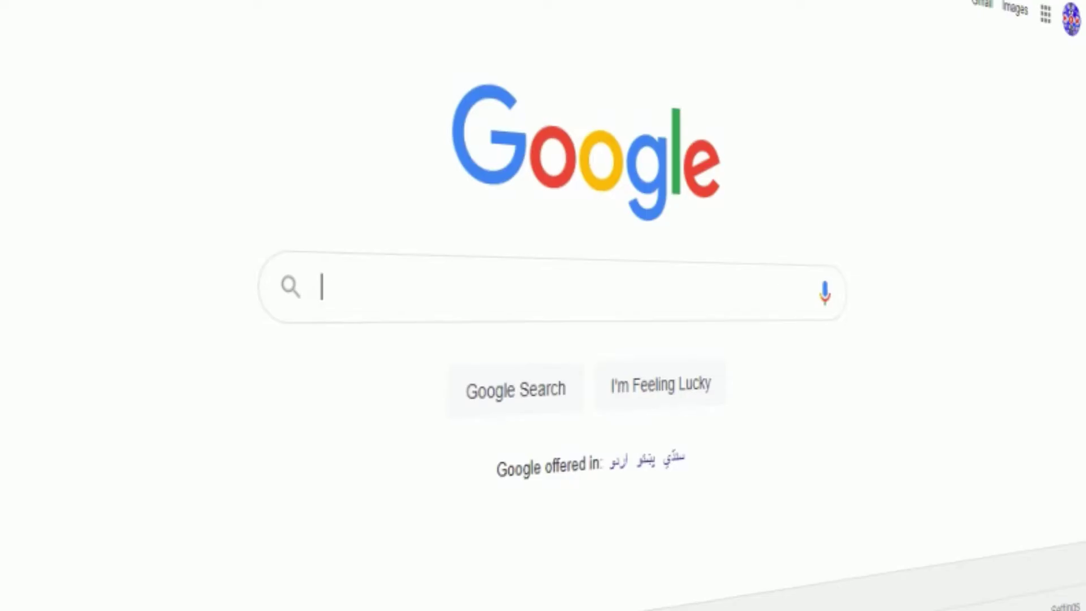
text(how to convert low video to high )
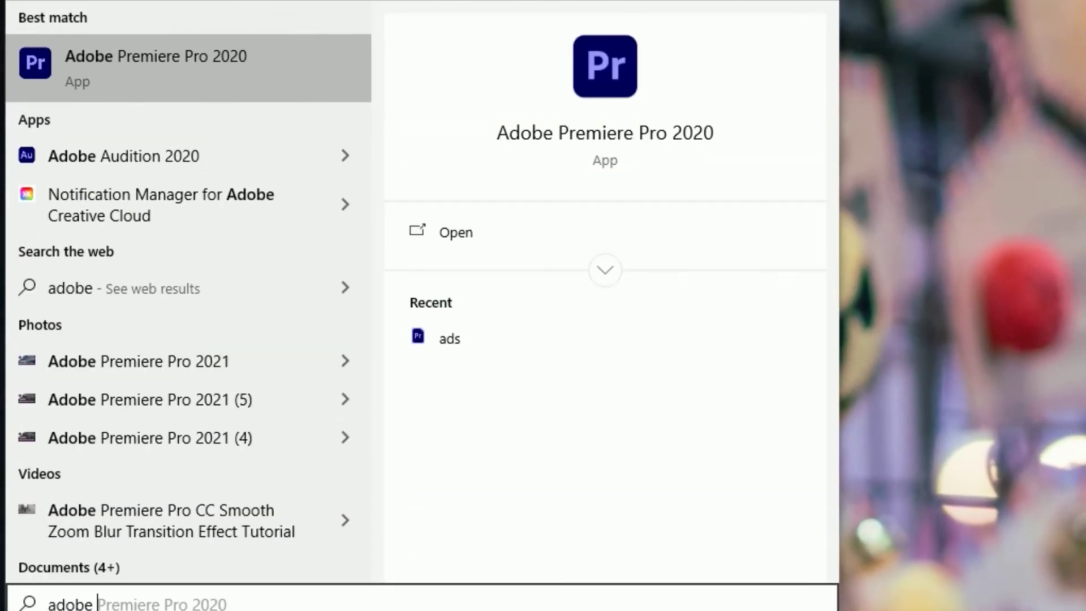
- Launch Adobe Premiere Pro 2020 from the Start menu search results for 'adobe'
key(Return)
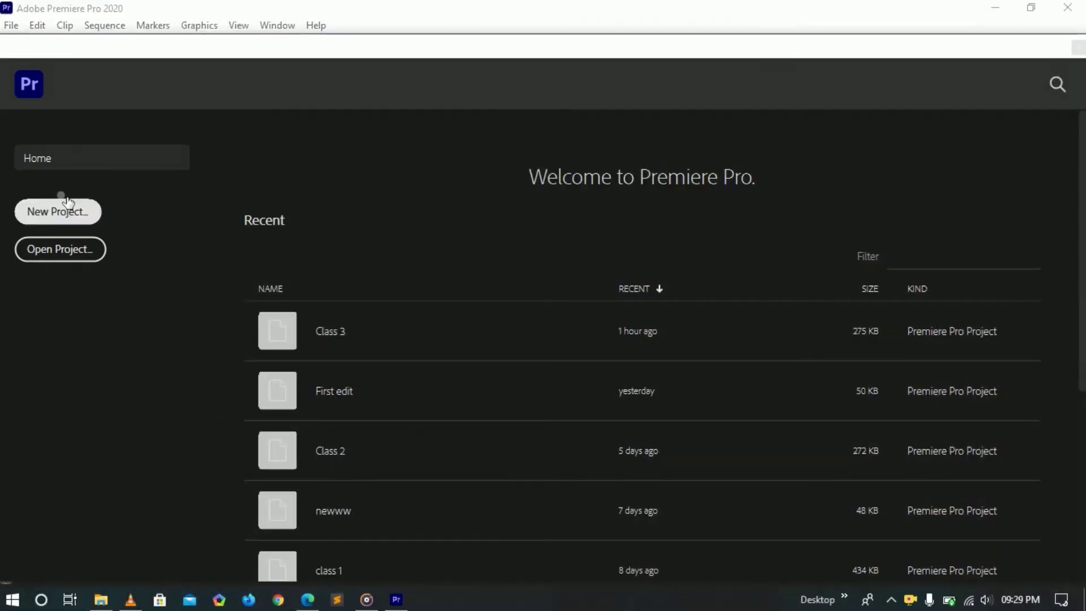
- Start a new project named 'First edit' and bring up the Location folder picker
click(60, 216)
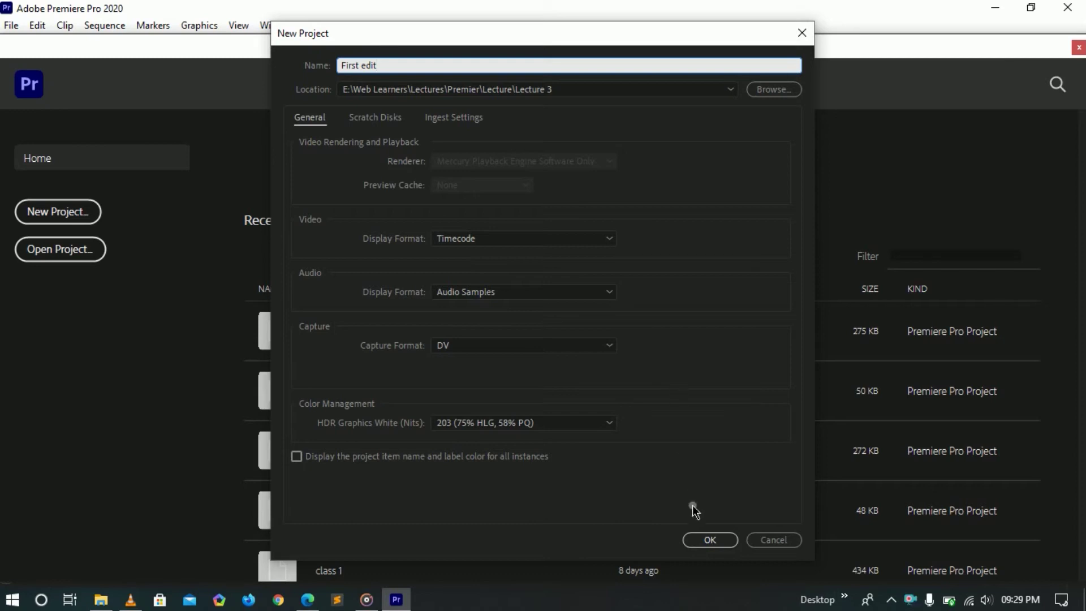
click(782, 89)
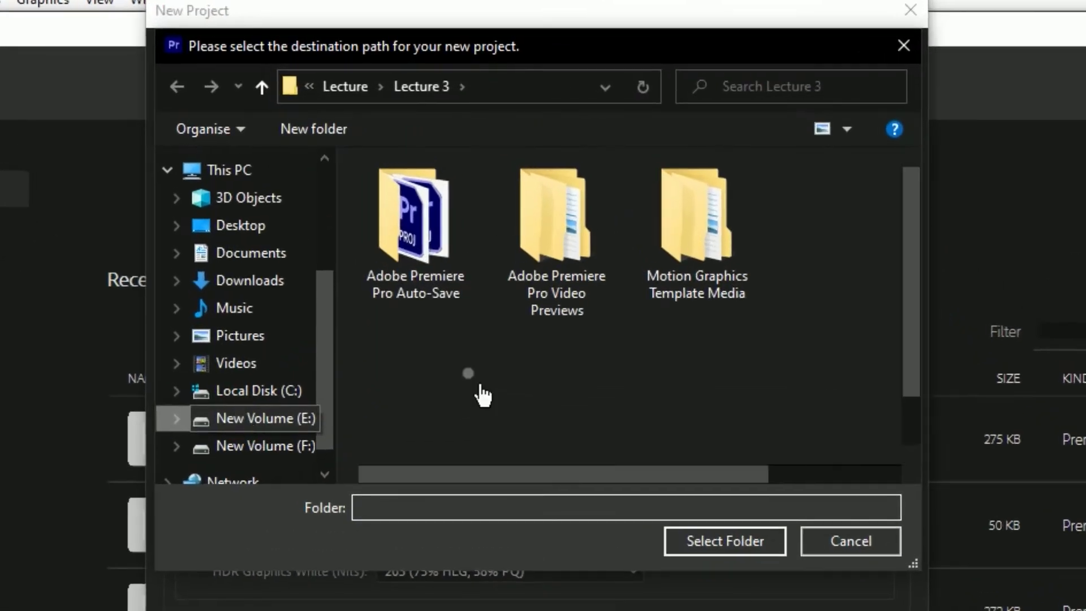
- Create a new folder named 'Premiere' on New Volume (E:) for the project
click(346, 316)
scroll(575, 425, down, 1)
key(ctrl+shift+n)
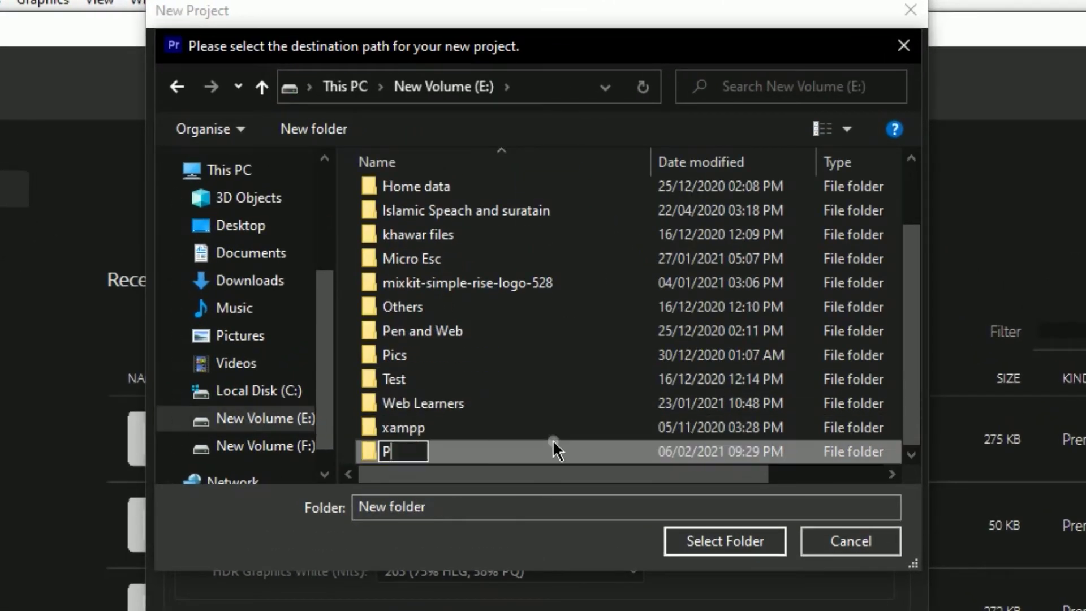
text(Premiere)
key(Return)
key(Return)
key(Return)
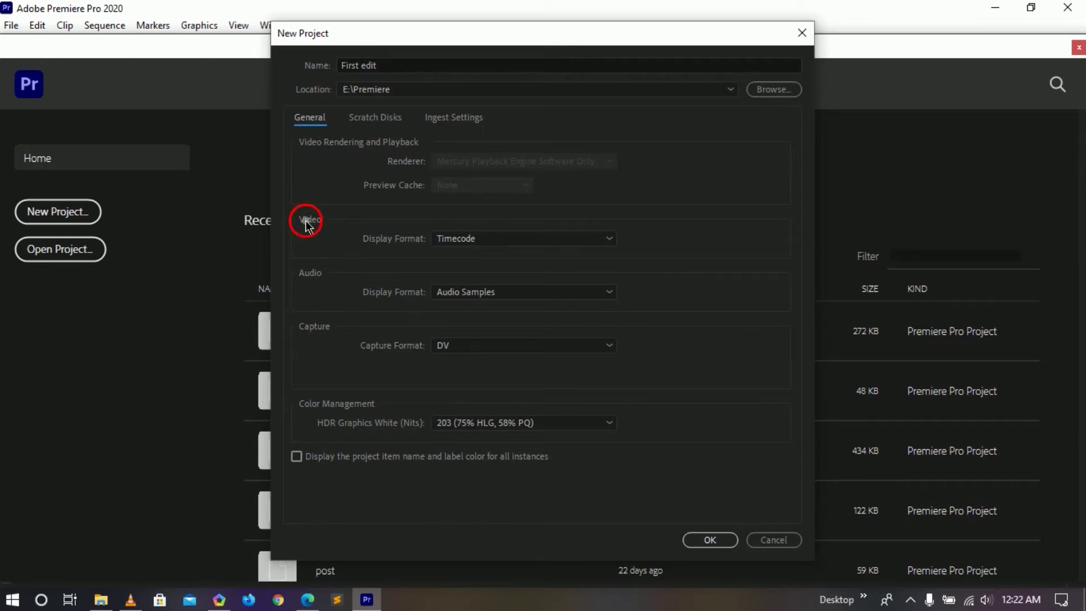
click(483, 243)
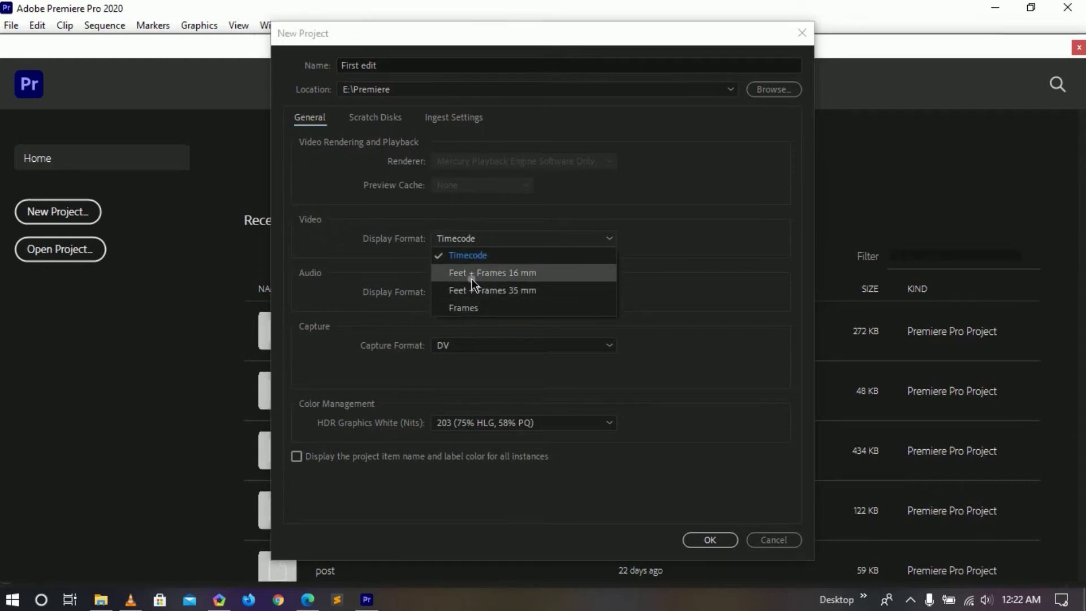
click(473, 255)
click(483, 238)
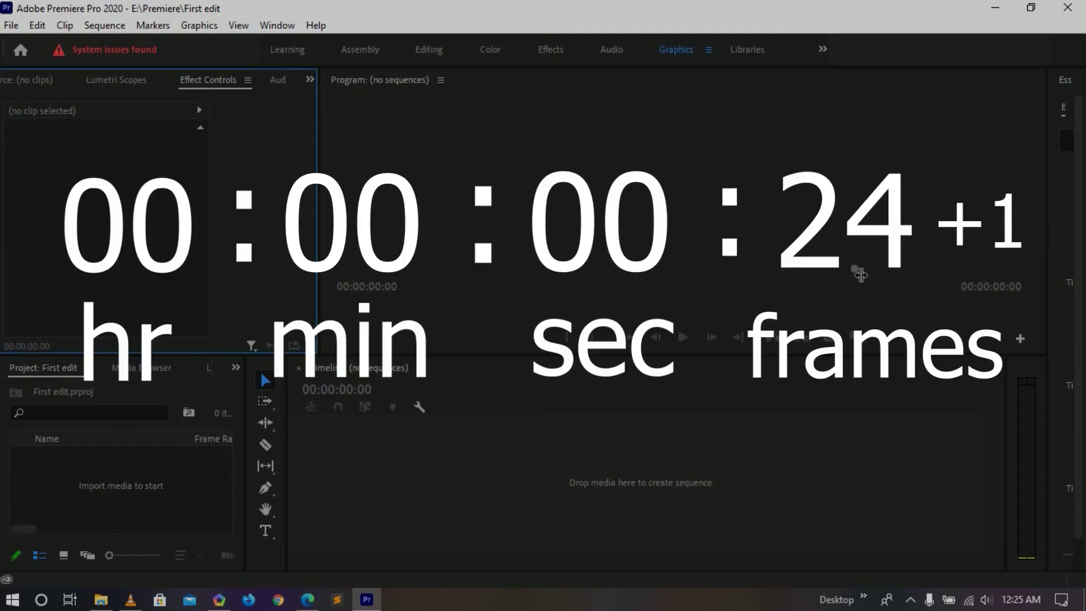
drag(861, 274, 880, 266)
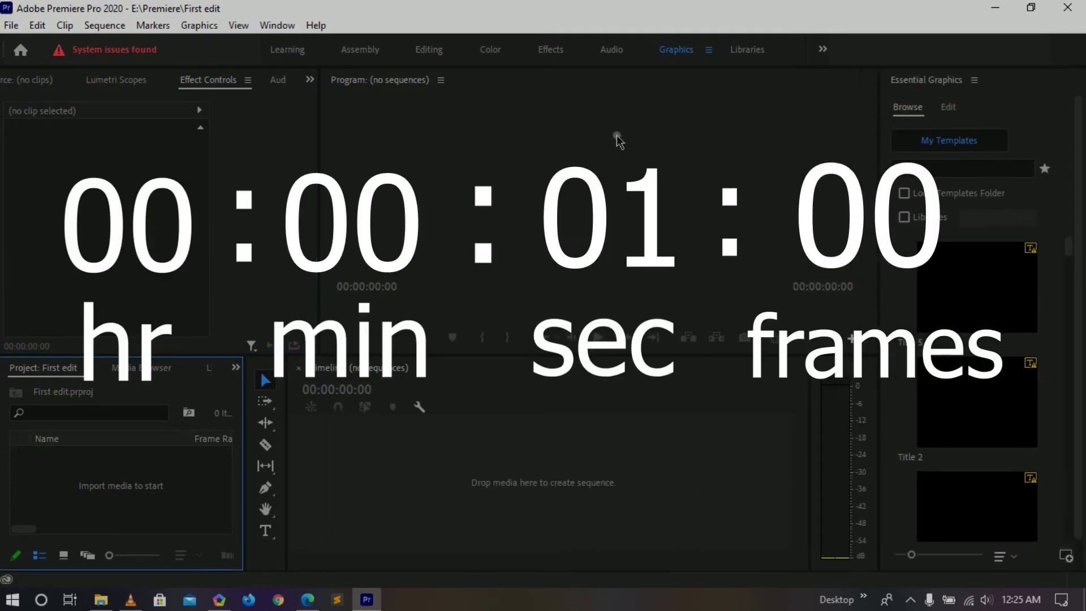
click(428, 50)
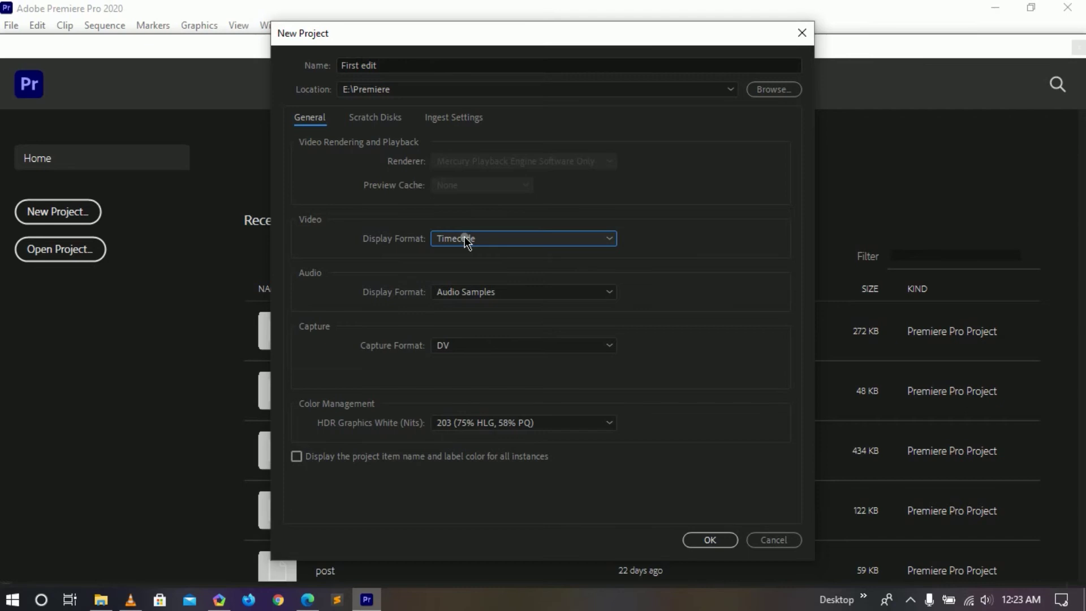
click(465, 239)
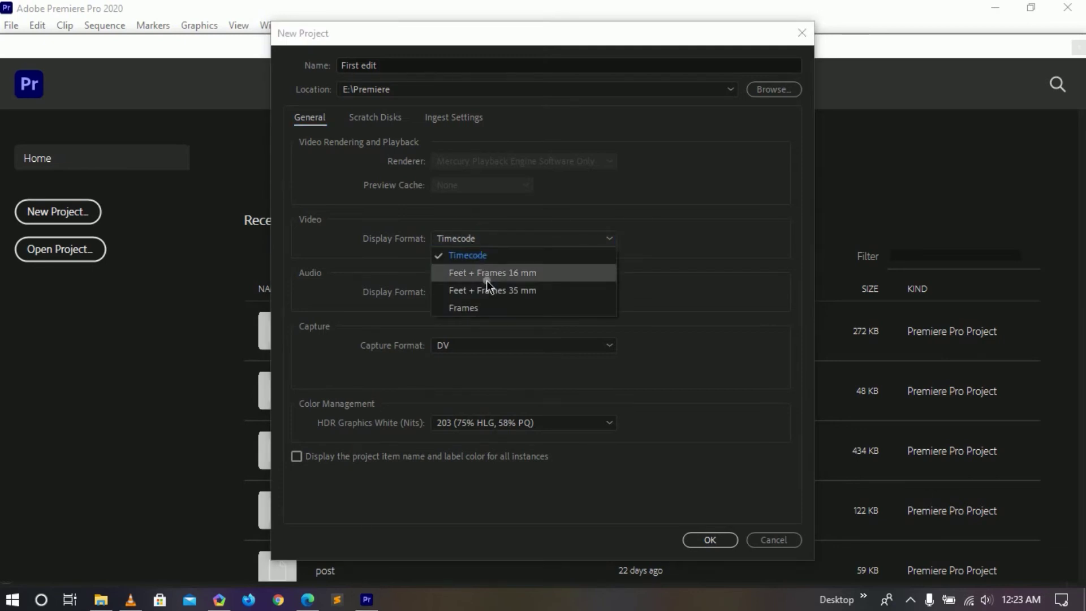
click(483, 239)
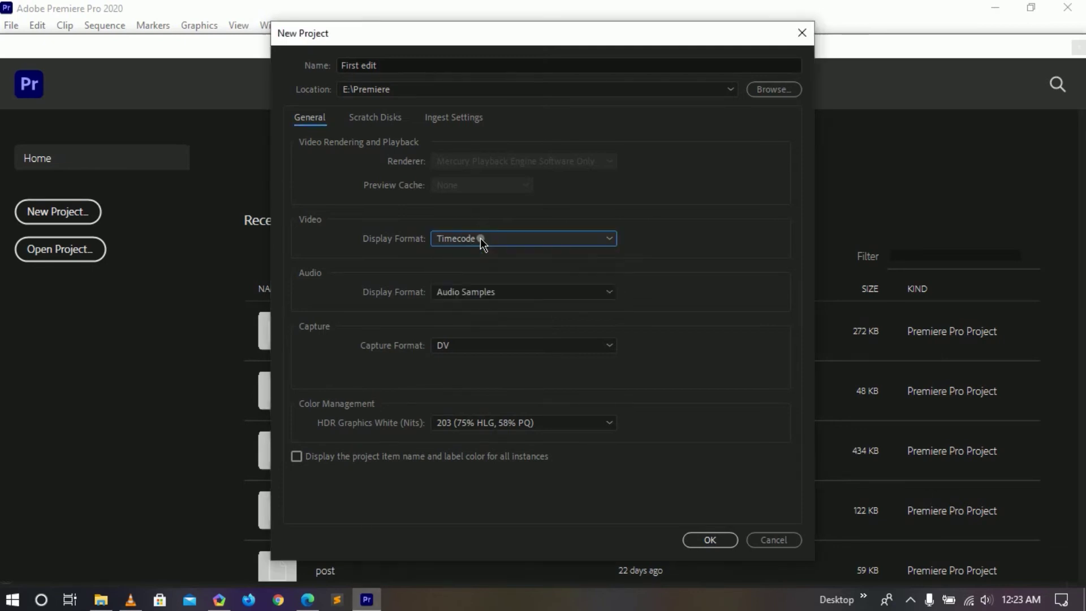
click(463, 292)
click(472, 299)
click(476, 293)
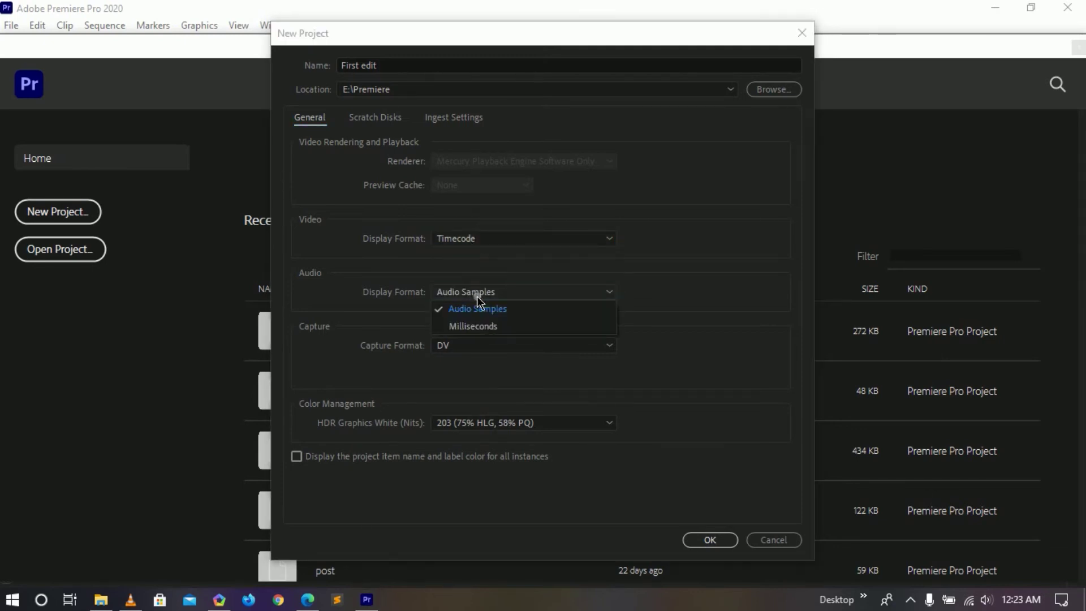
click(474, 291)
click(478, 345)
click(486, 346)
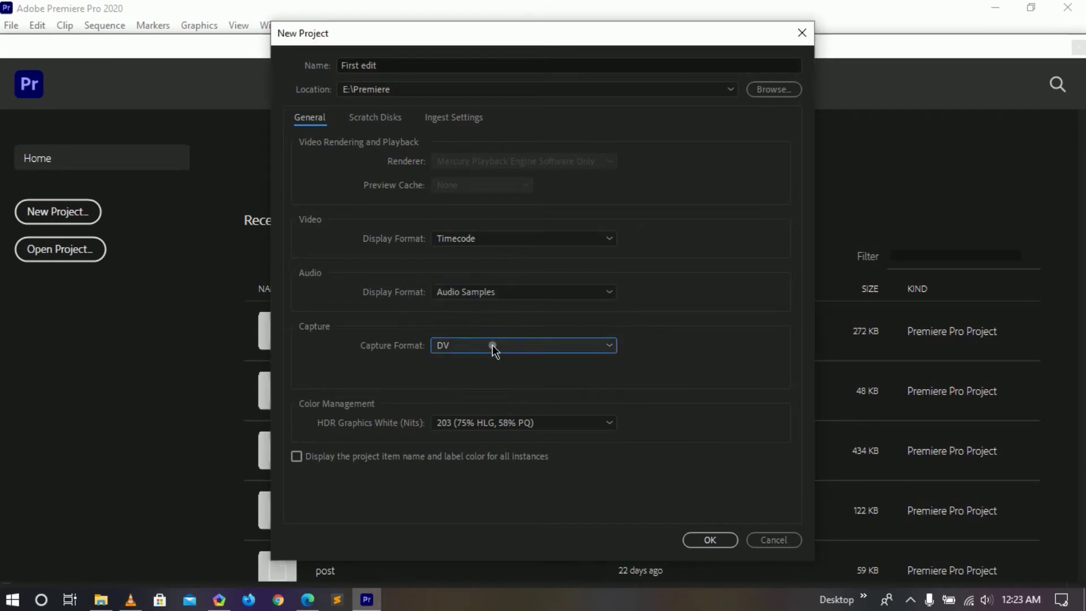
click(470, 346)
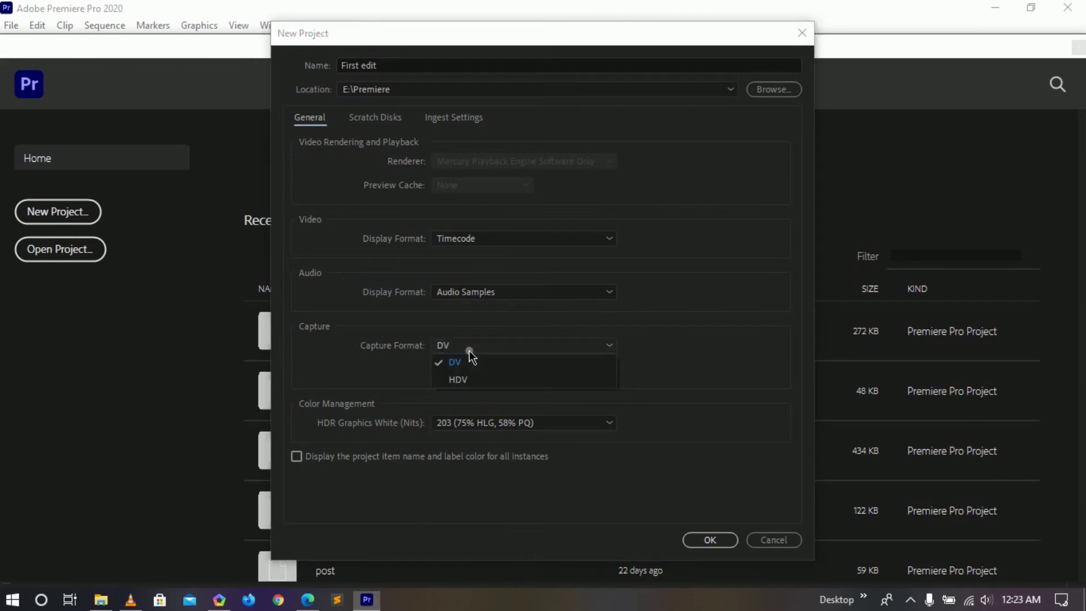
click(468, 347)
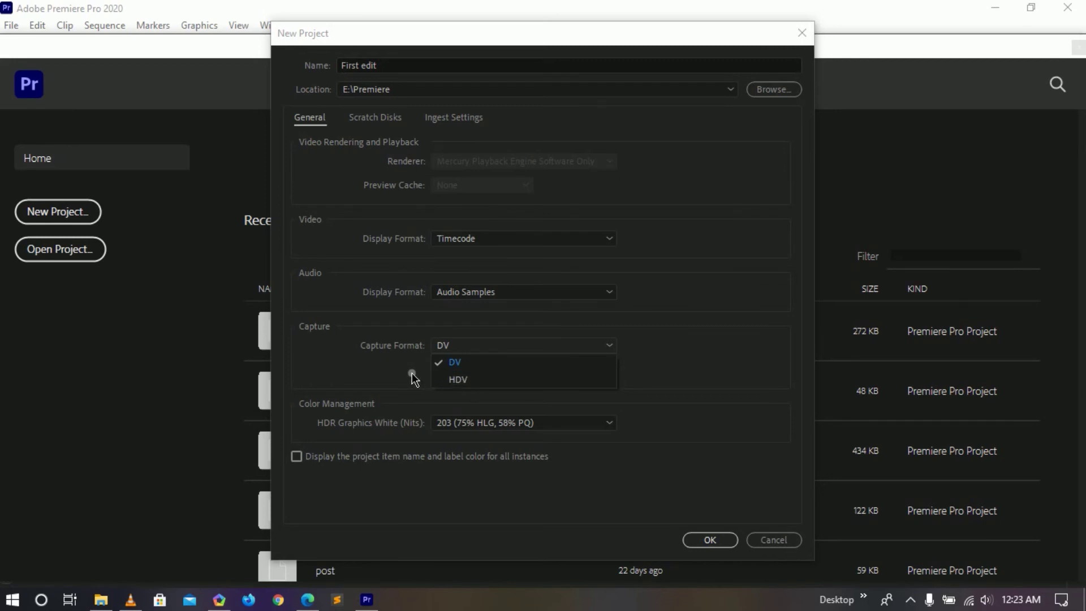
- Review the default Scratch Disks settings and retype the project name starting 'Fir'
click(381, 119)
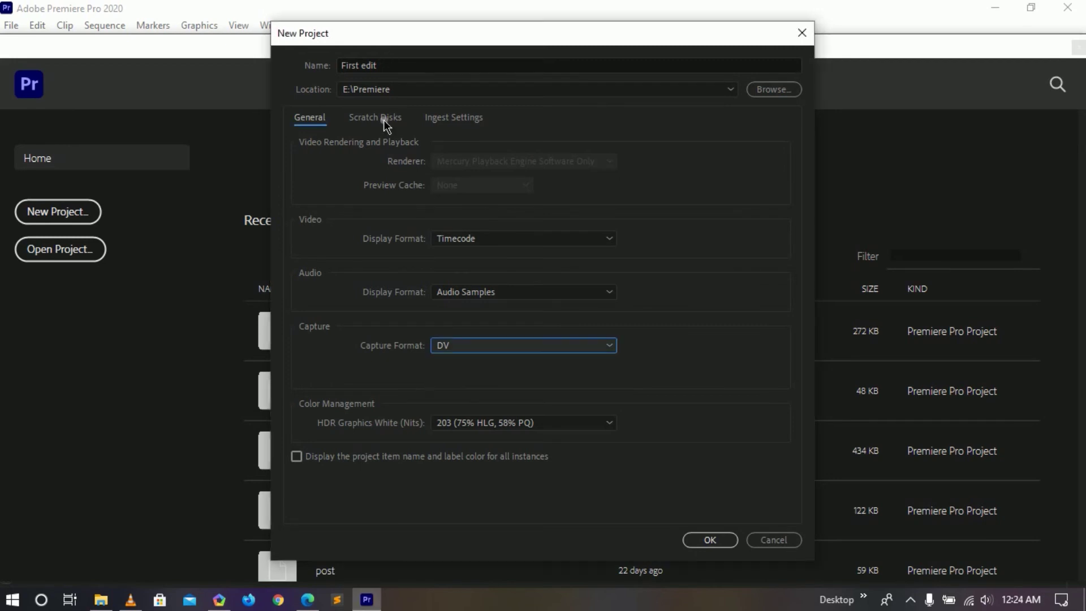
click(384, 121)
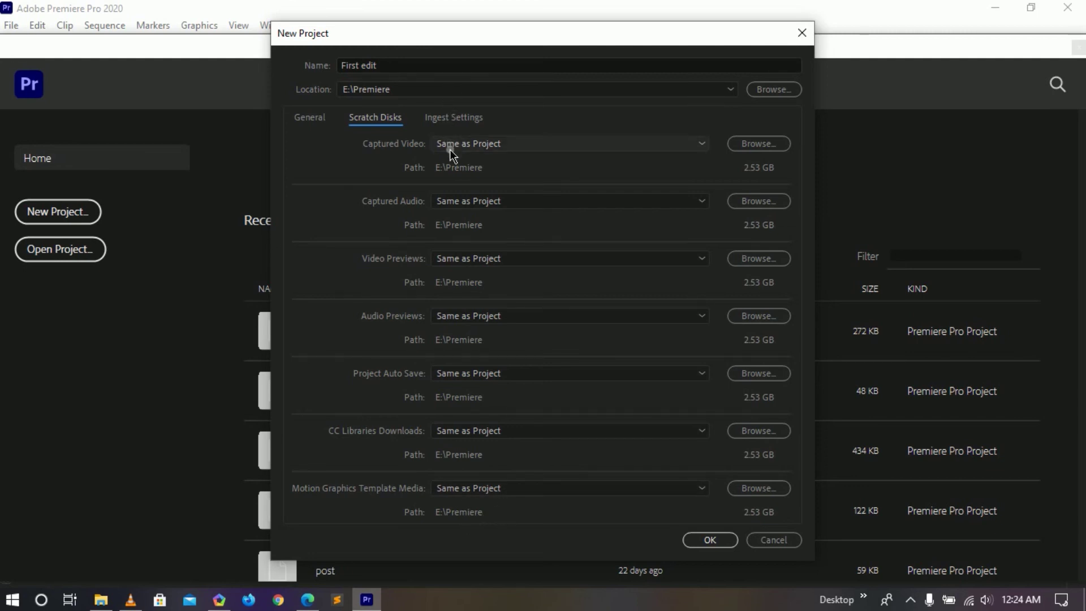
click(464, 456)
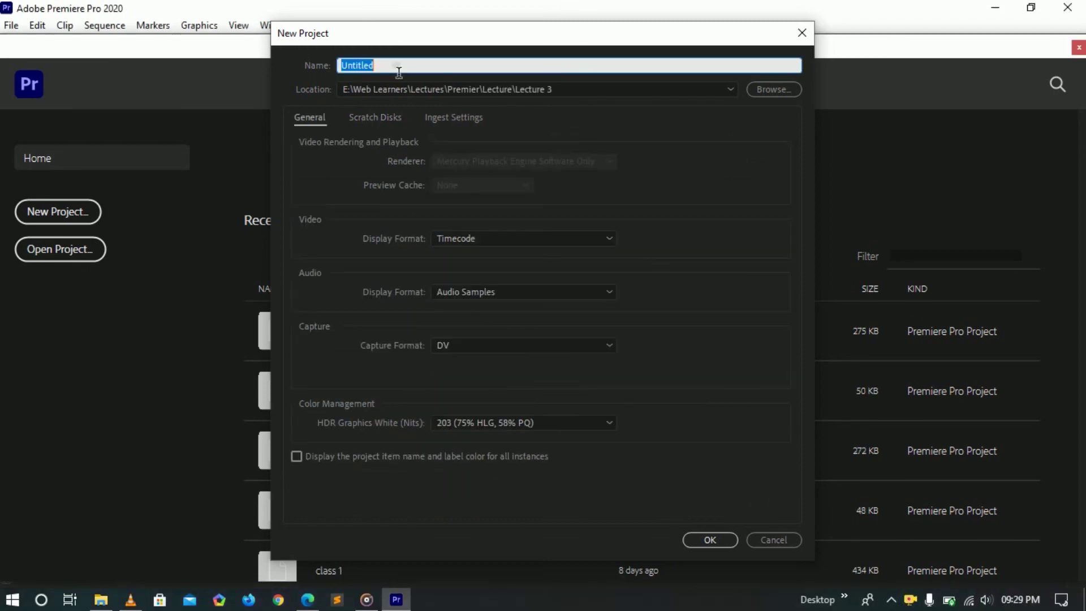
text(Fir)
- Reconfirm E:\Premiere as the location, check Ingest Settings, and create the project
click(781, 90)
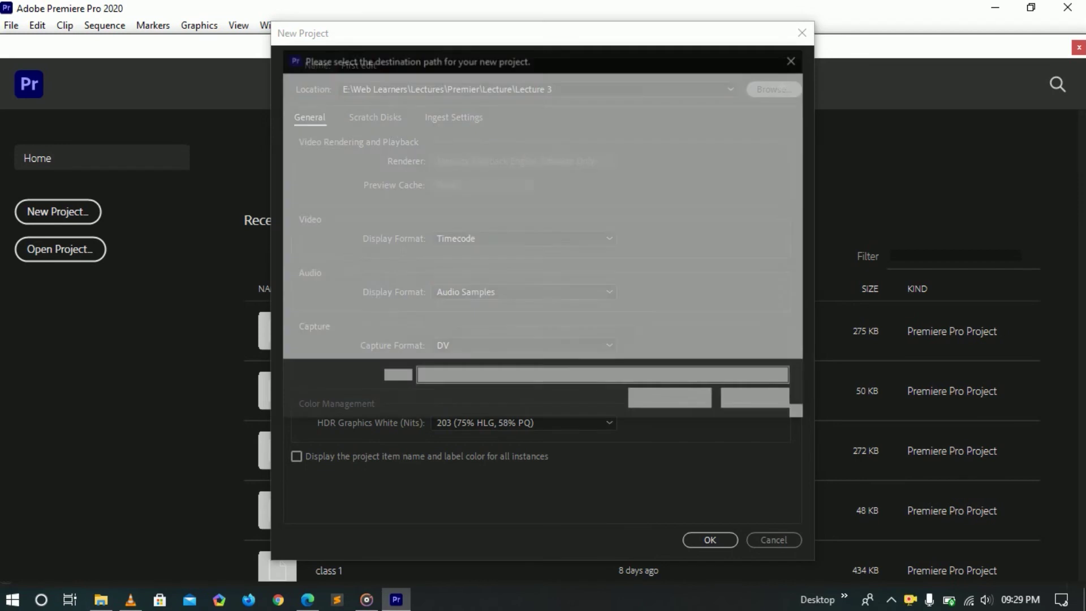
click(679, 418)
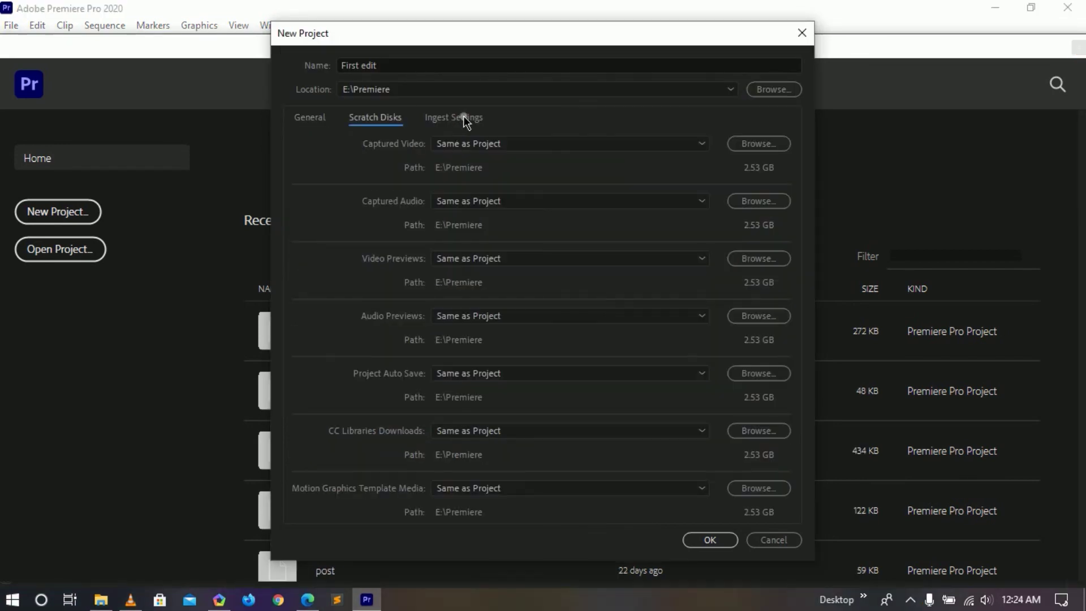
click(473, 118)
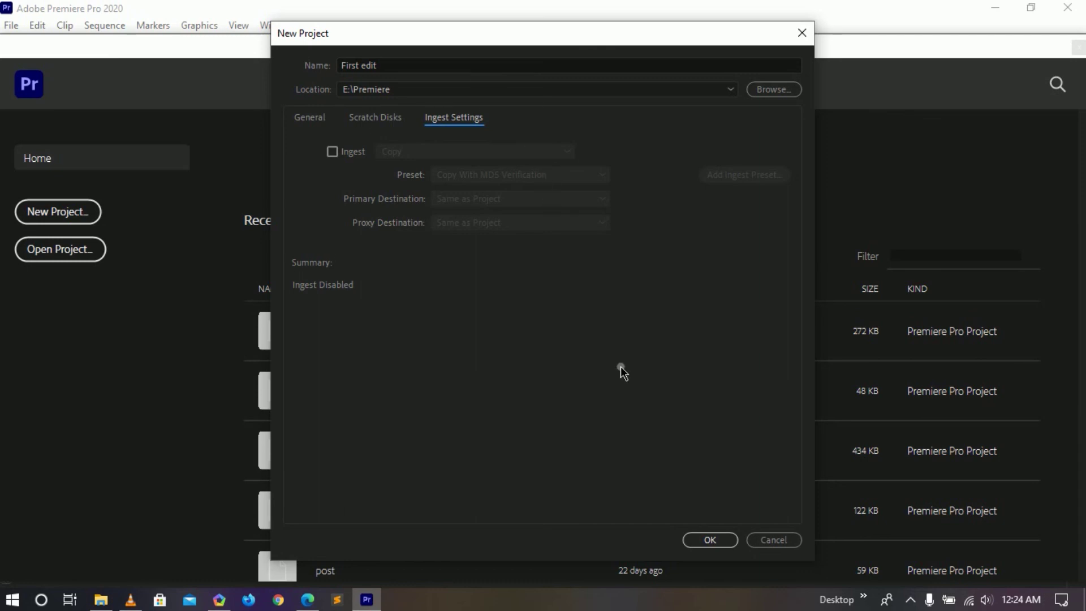
key(Return)
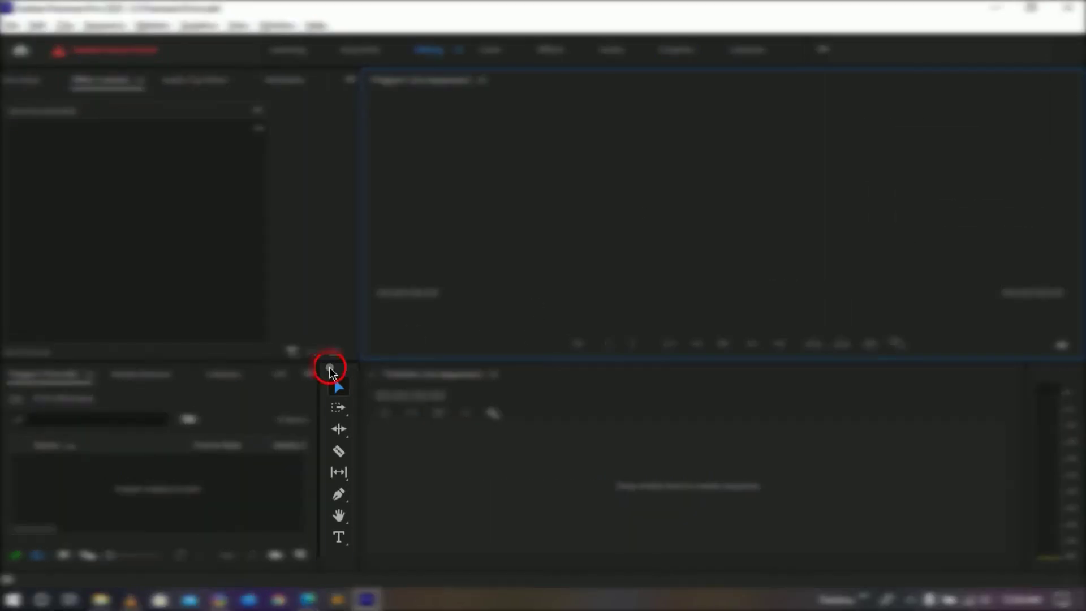
- Switch through the Learning, Assembly and Color workspaces, ending on Editing
click(288, 49)
click(360, 49)
click(490, 49)
click(551, 50)
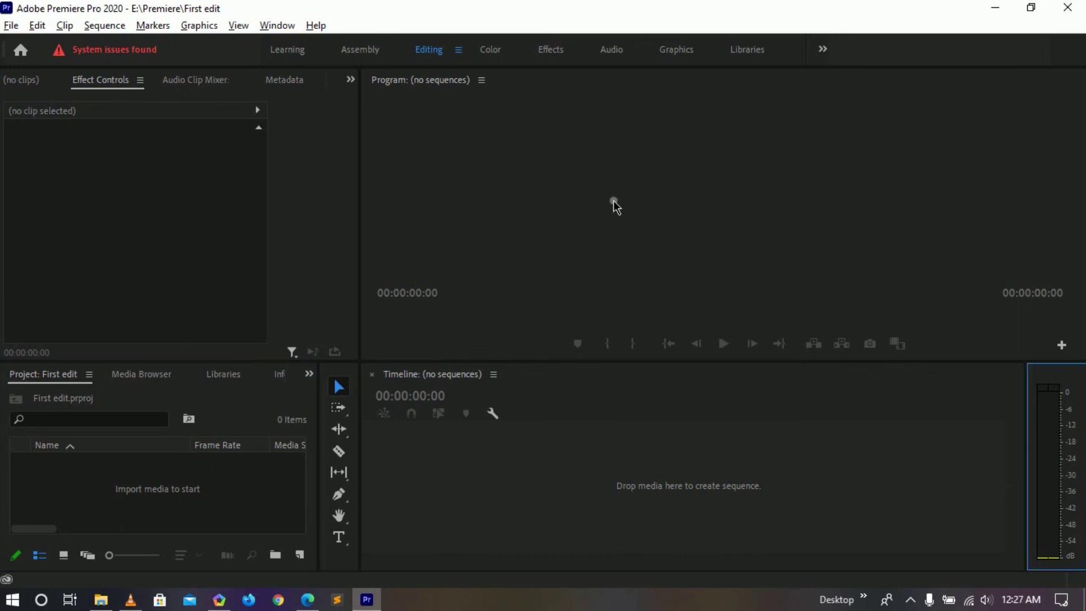
- Select the Program Monitor, Timeline, Effect Controls, Project bin and Audio Meters panels in turn
click(653, 213)
click(591, 428)
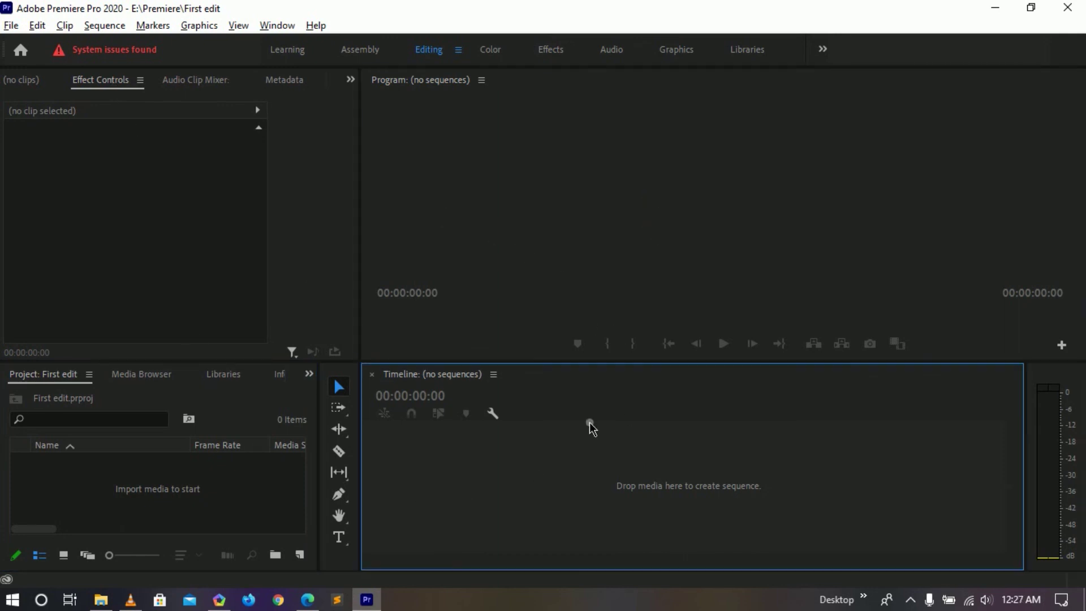
click(221, 304)
click(217, 491)
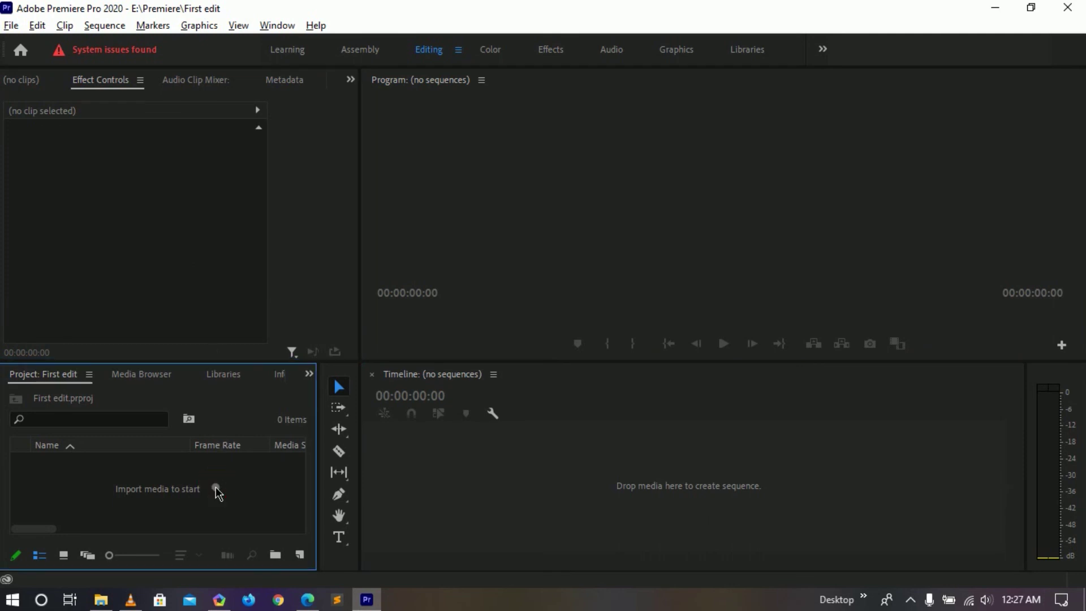
click(619, 206)
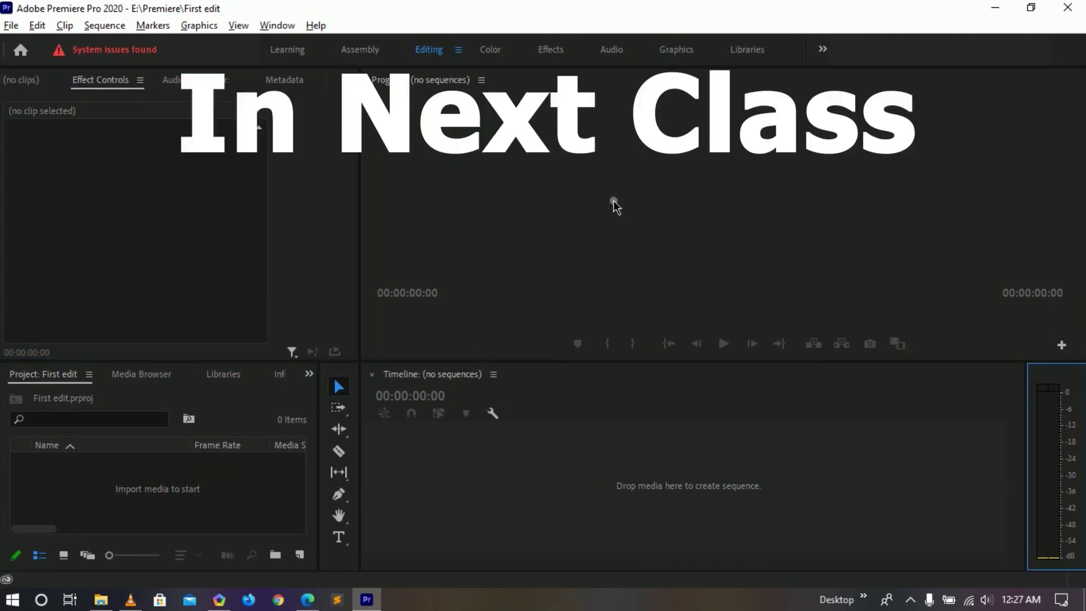
click(655, 217)
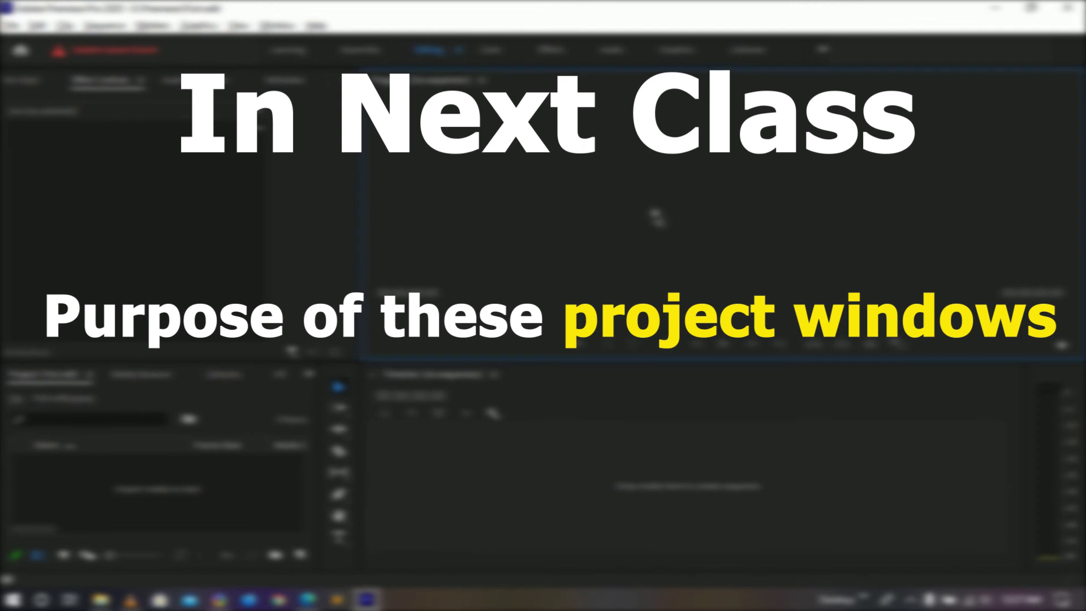
click(590, 425)
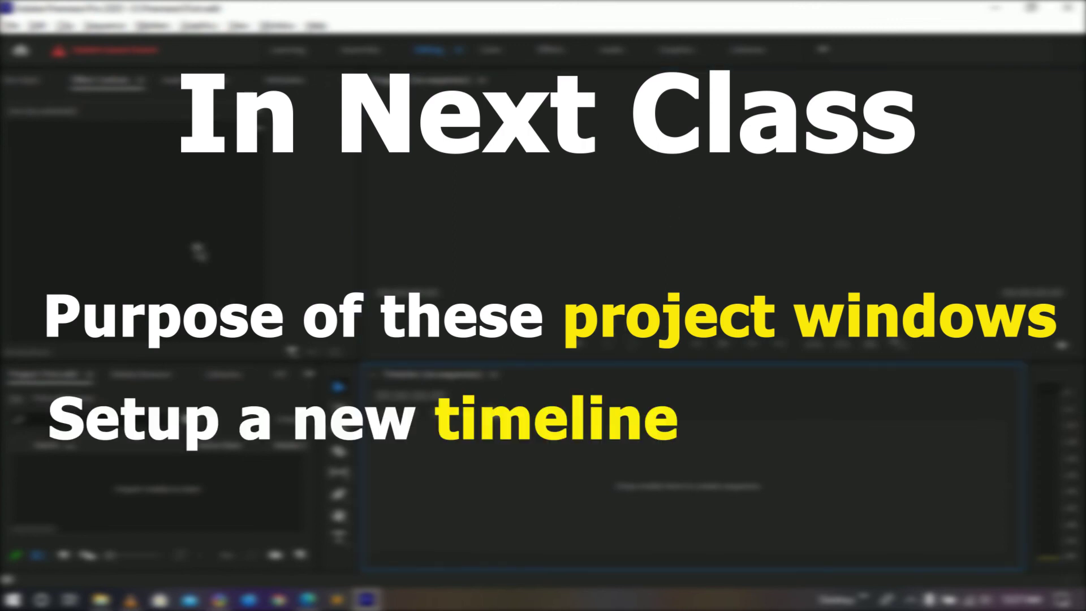
click(196, 247)
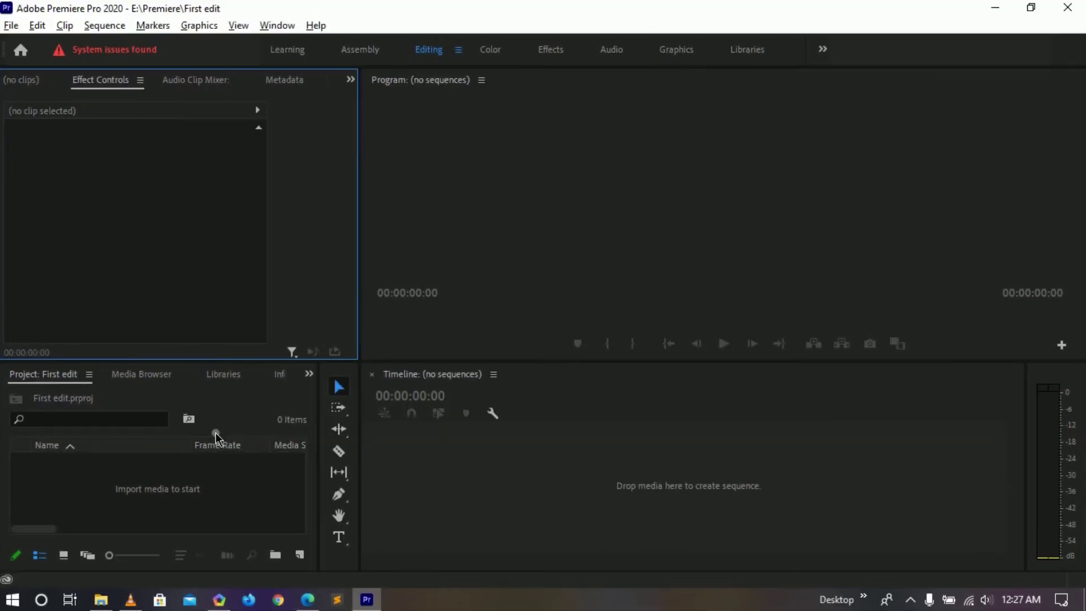
click(216, 490)
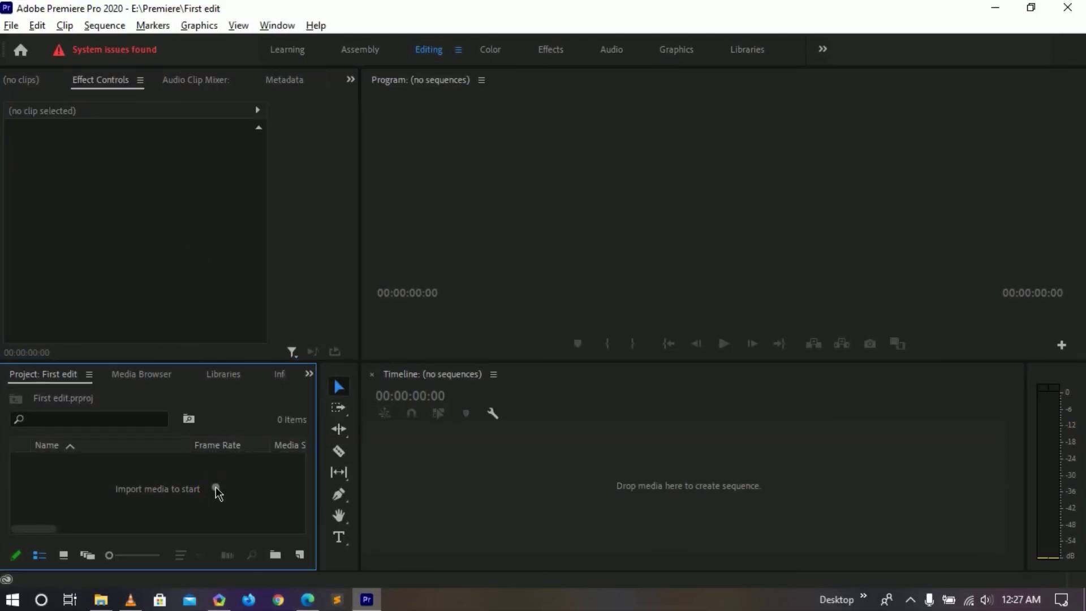